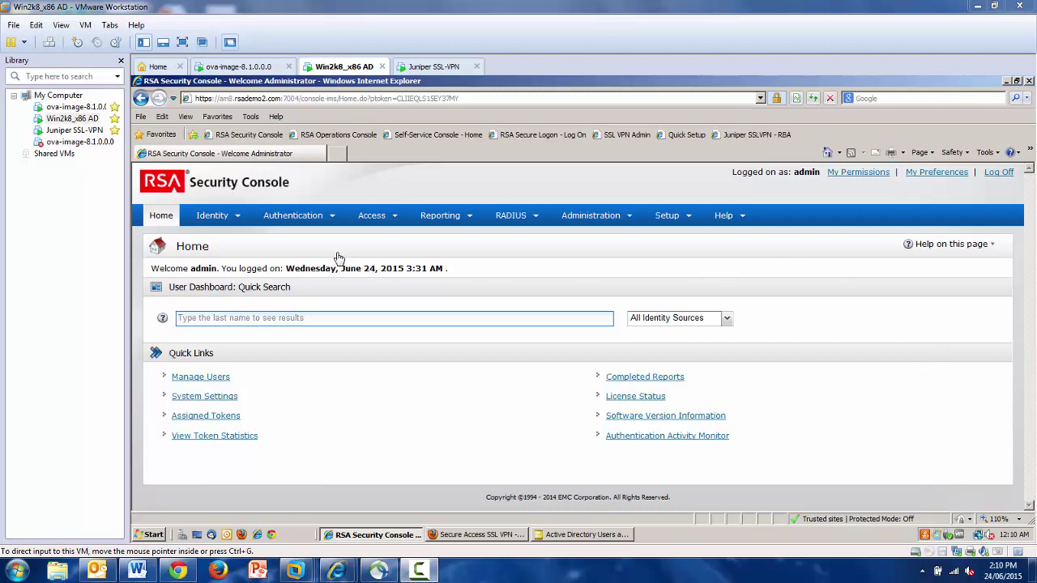
Under Authentication > On-Demand Authentication > Enable Users, tick three AD users for enabling
click(329, 223)
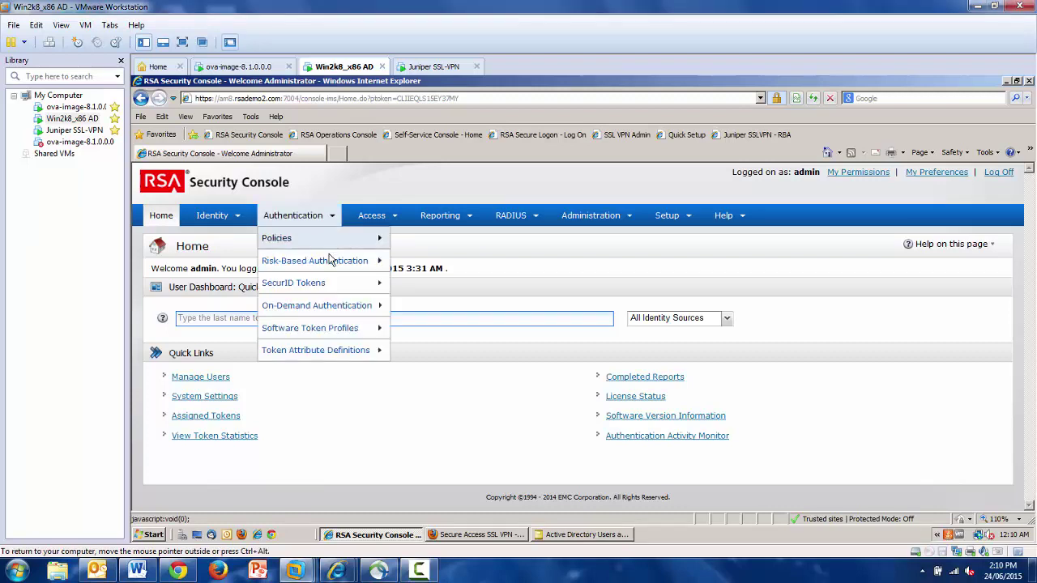
mouse_move(340, 309)
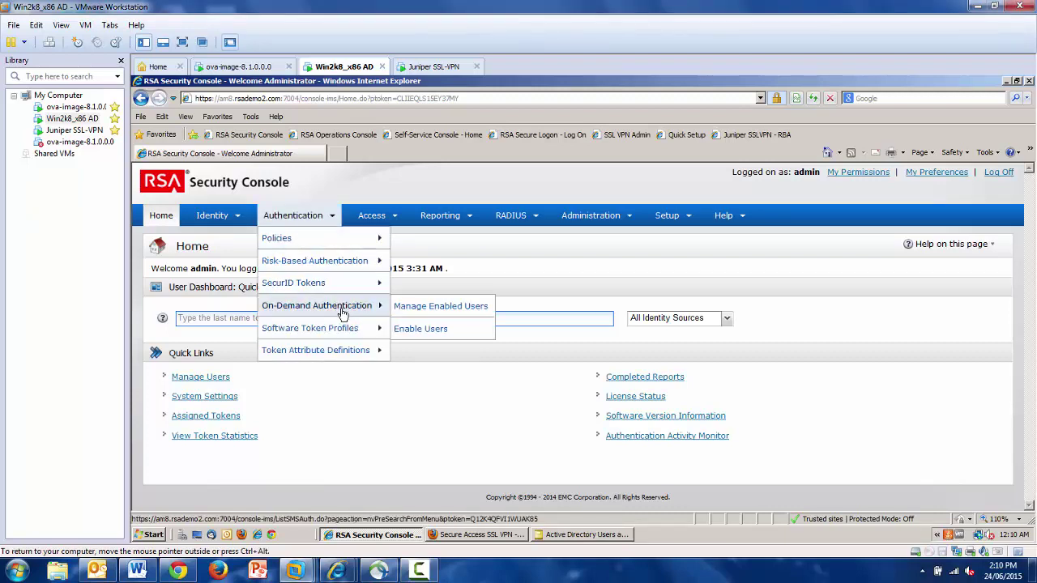
click(437, 336)
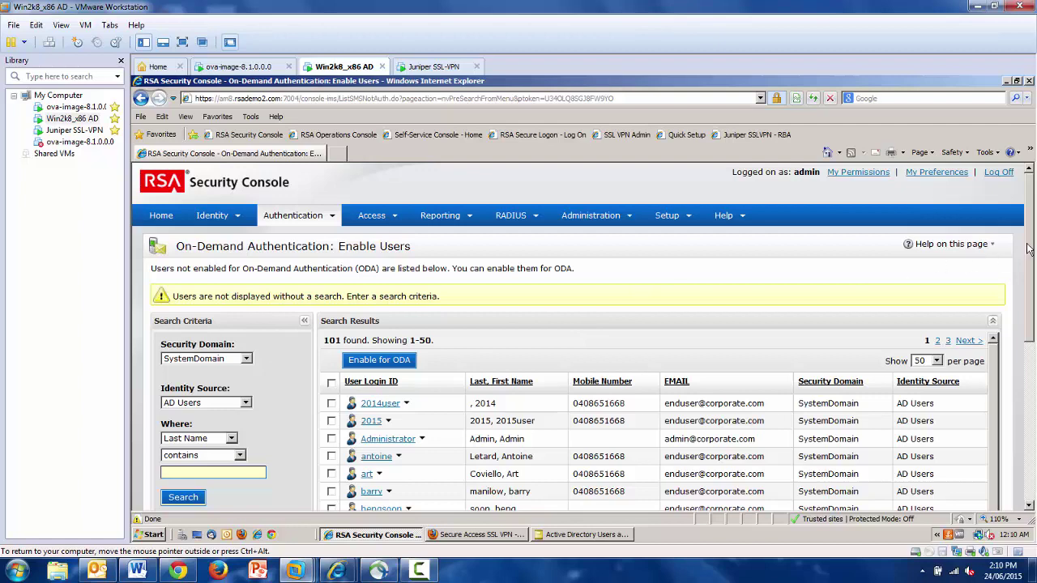
scroll(476, 352, down, 3)
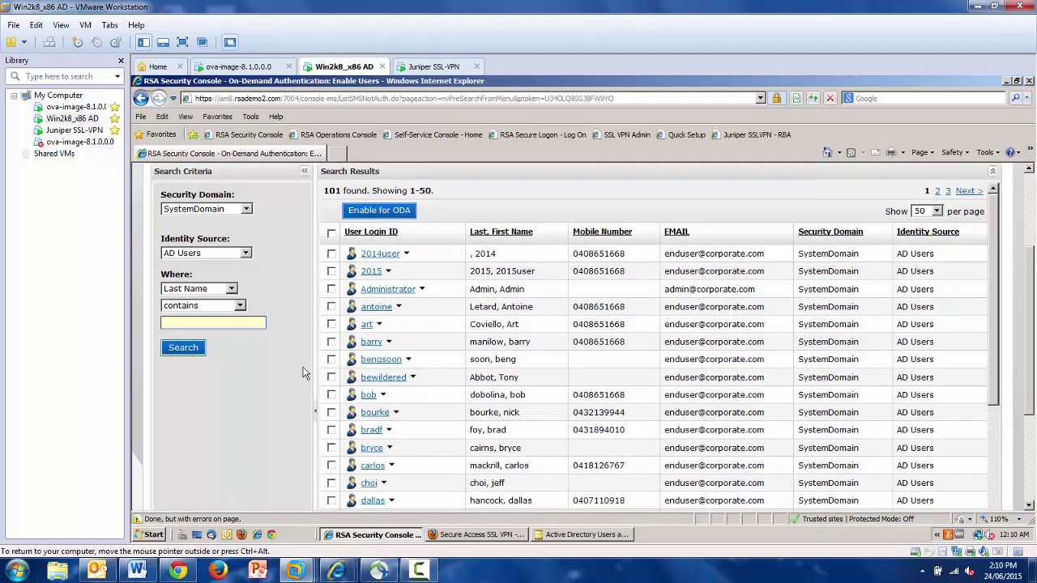
click(332, 324)
click(331, 306)
click(331, 343)
Enable the three users for ODA: tokencodes to Mobile Number, system-generated initial PINs, no expiration
click(378, 211)
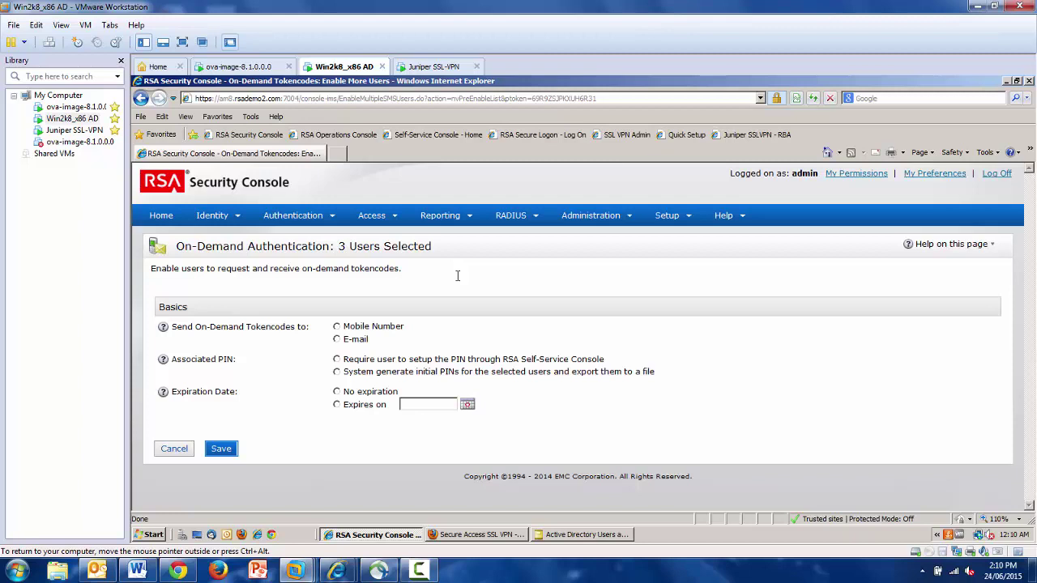
click(337, 328)
click(337, 359)
click(337, 372)
click(336, 392)
click(231, 451)
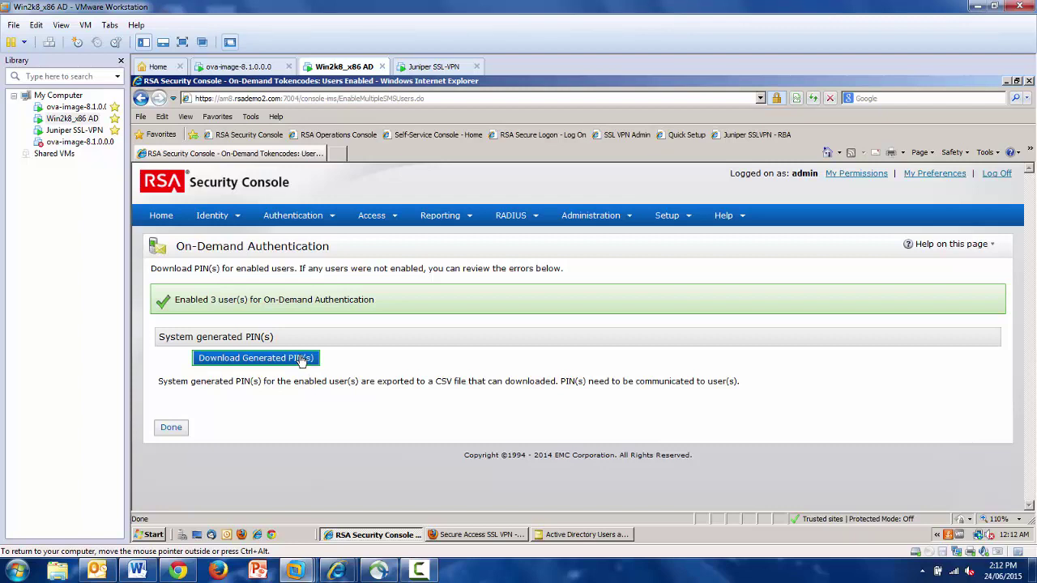
Download the generated PINs as OnDemandPINs.csv
click(301, 360)
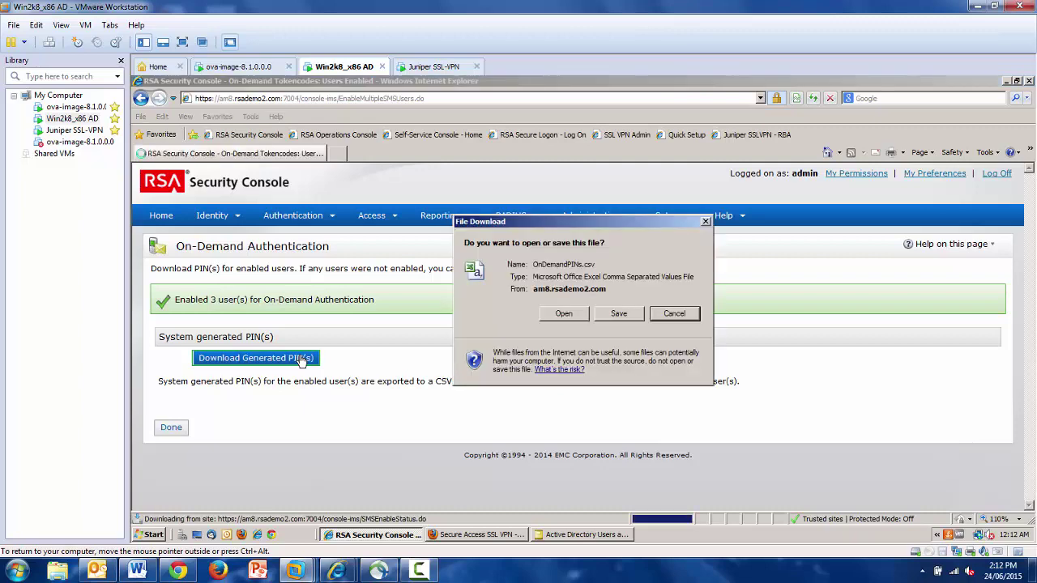
Open OnDemandPINs.csv in Excel and widen columns D, E and G to show PINs, e-mails and numbers
click(560, 312)
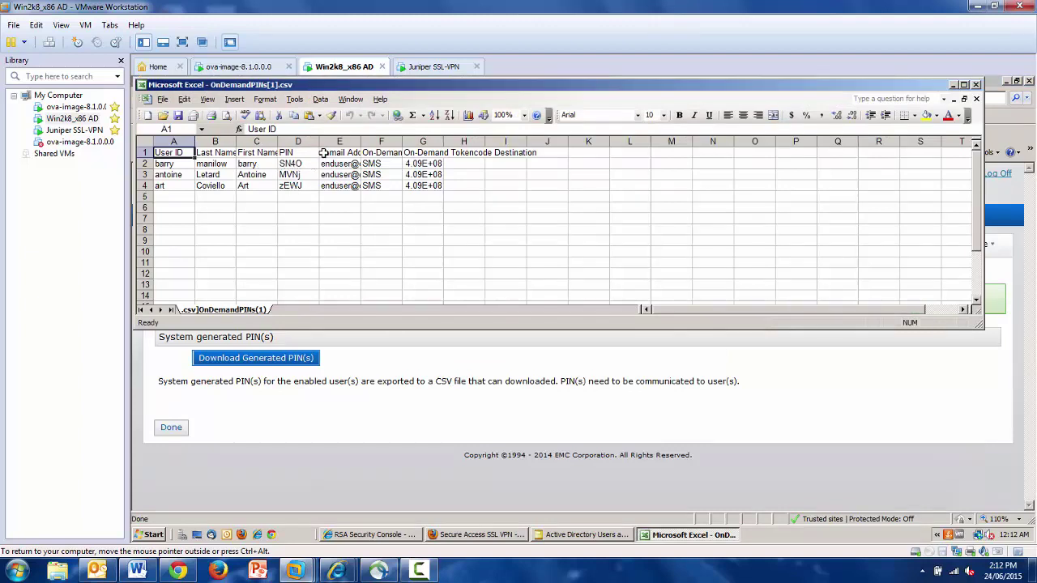
drag(318, 142, 348, 142)
click(299, 165)
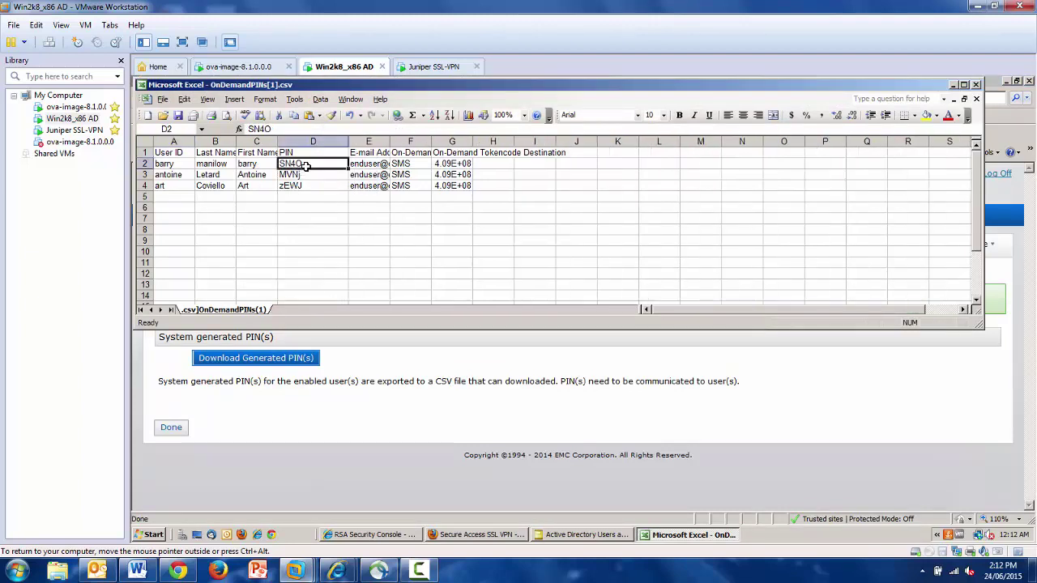
click(306, 174)
click(306, 185)
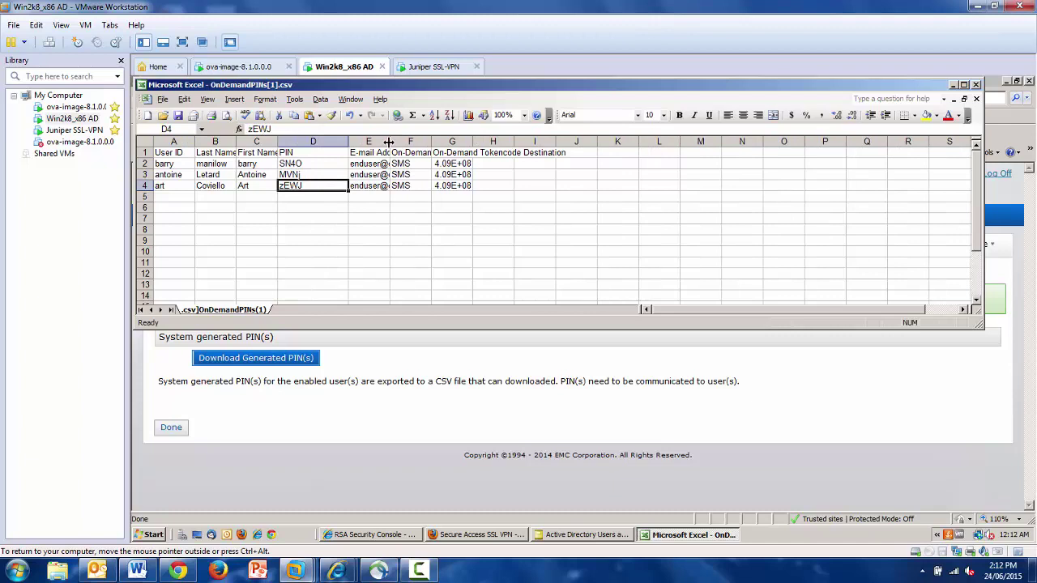
drag(389, 141, 429, 141)
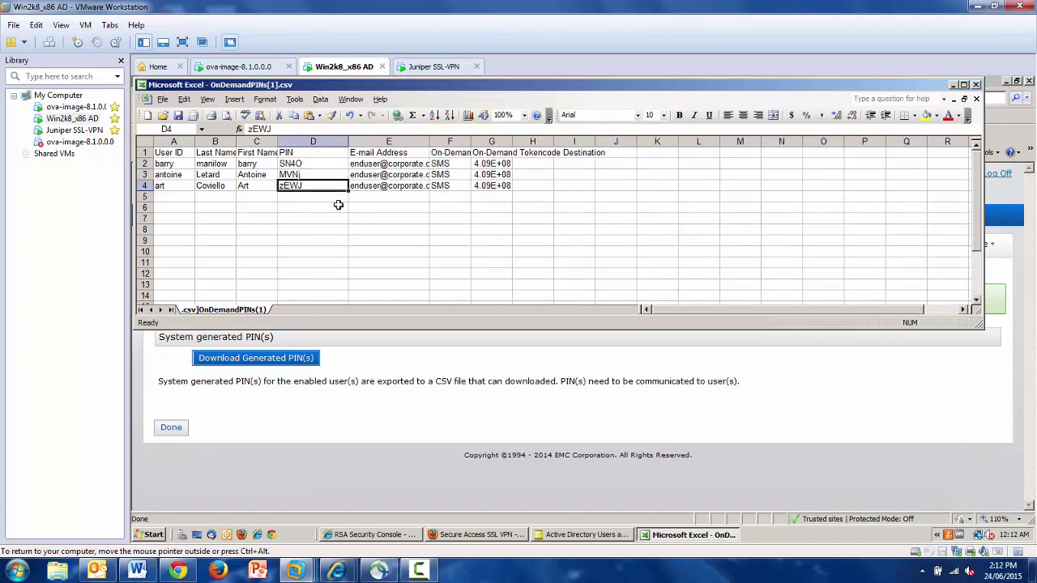
drag(512, 142, 575, 142)
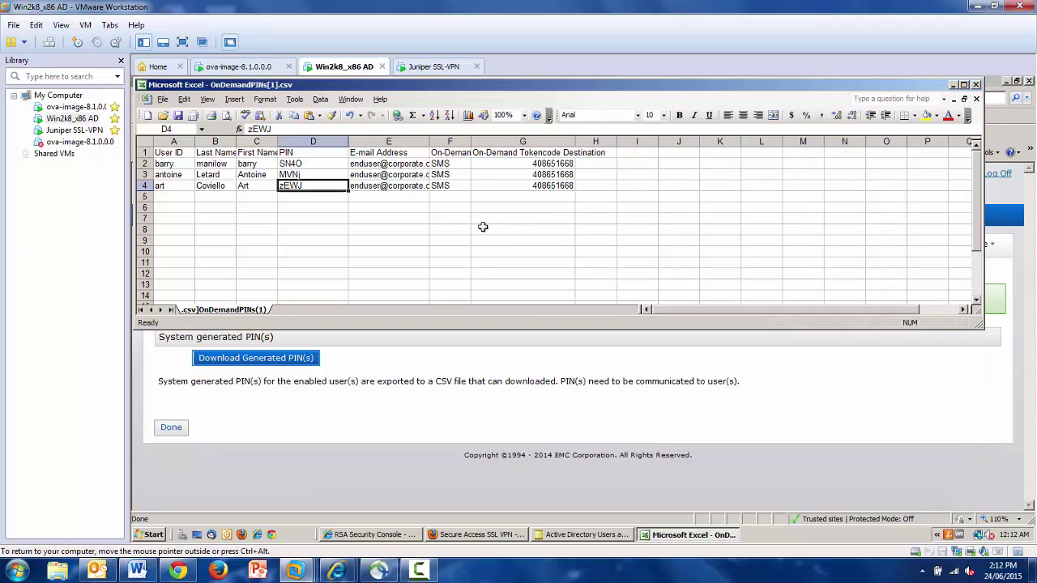
Copy the first user's PIN from cell D2 and minimize Excel
click(313, 162)
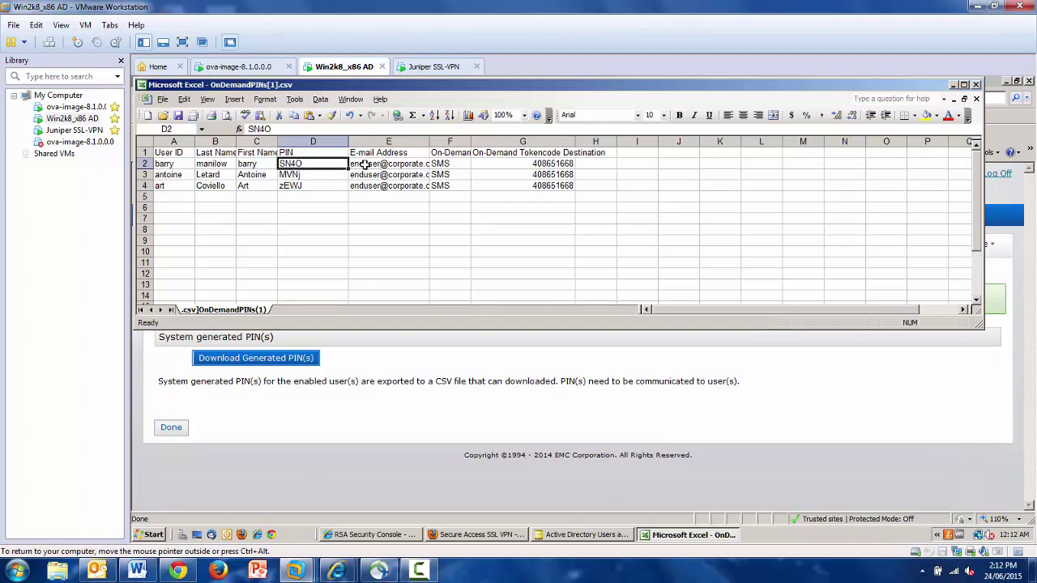
double_click(315, 163)
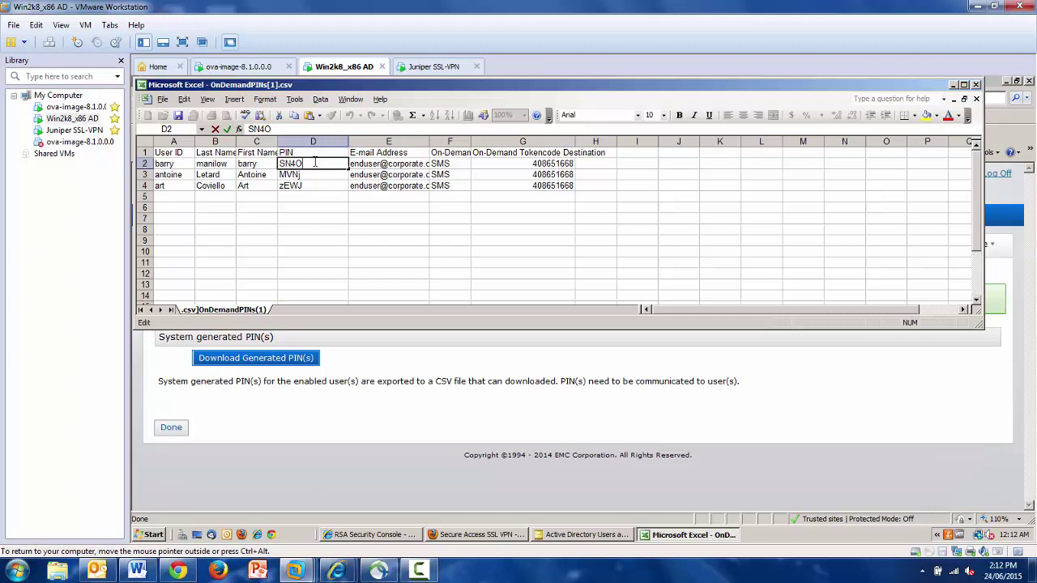
double_click(315, 163)
right_click(289, 162)
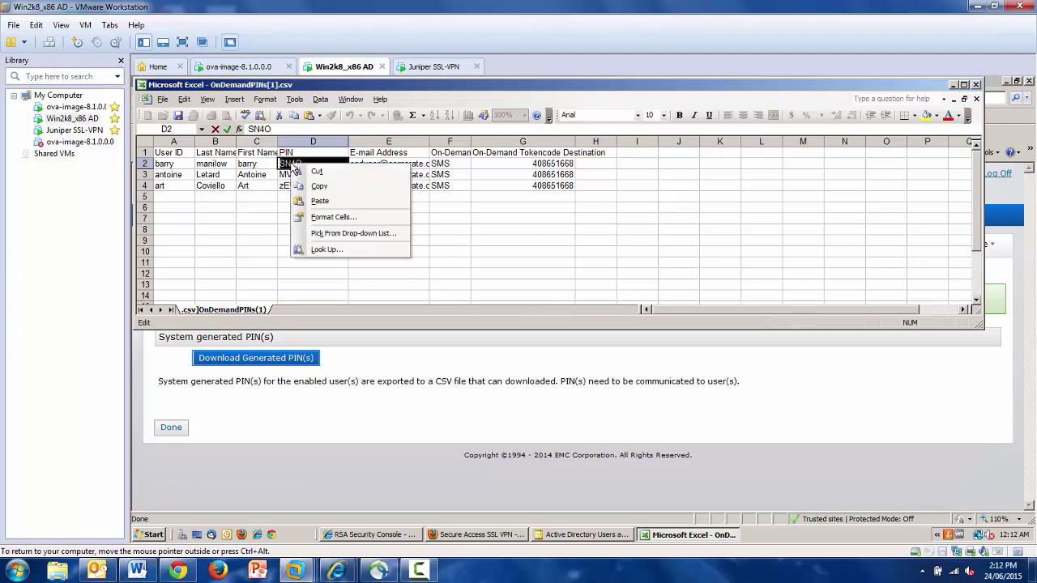
click(318, 186)
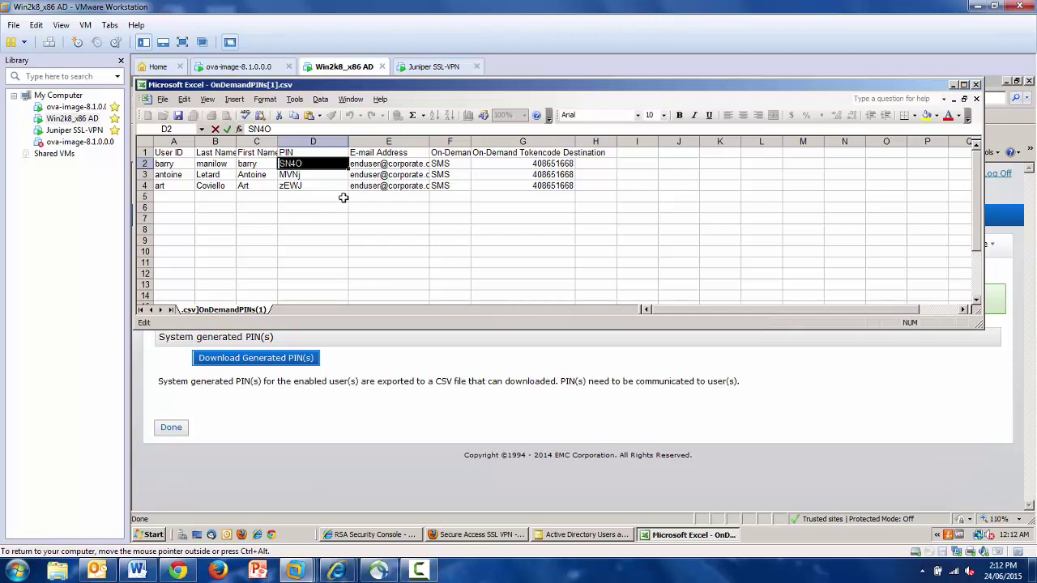
click(954, 86)
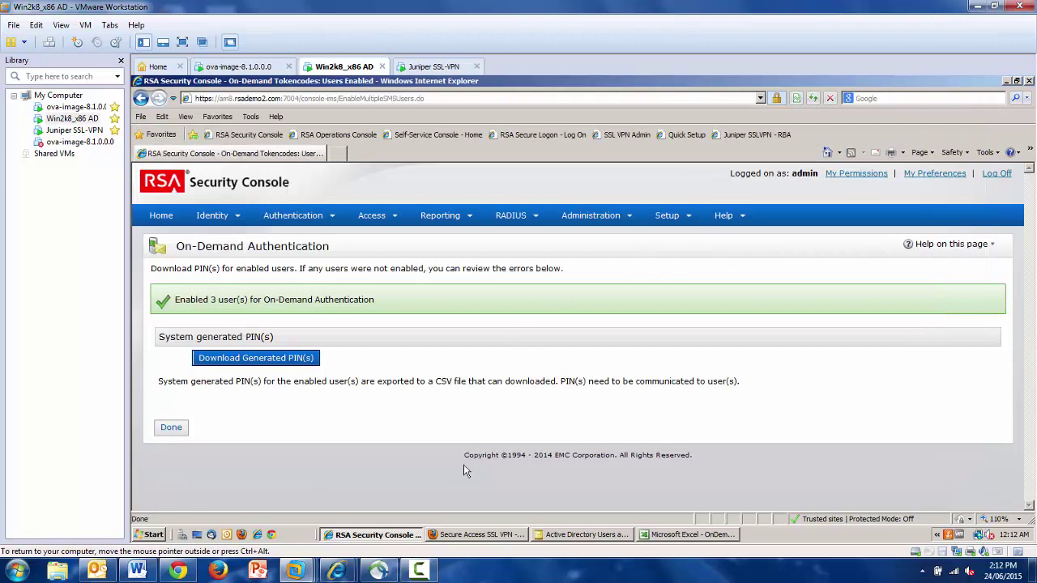
Sign in to the SSL VPN page in Firefox with the first user's username and password
click(475, 536)
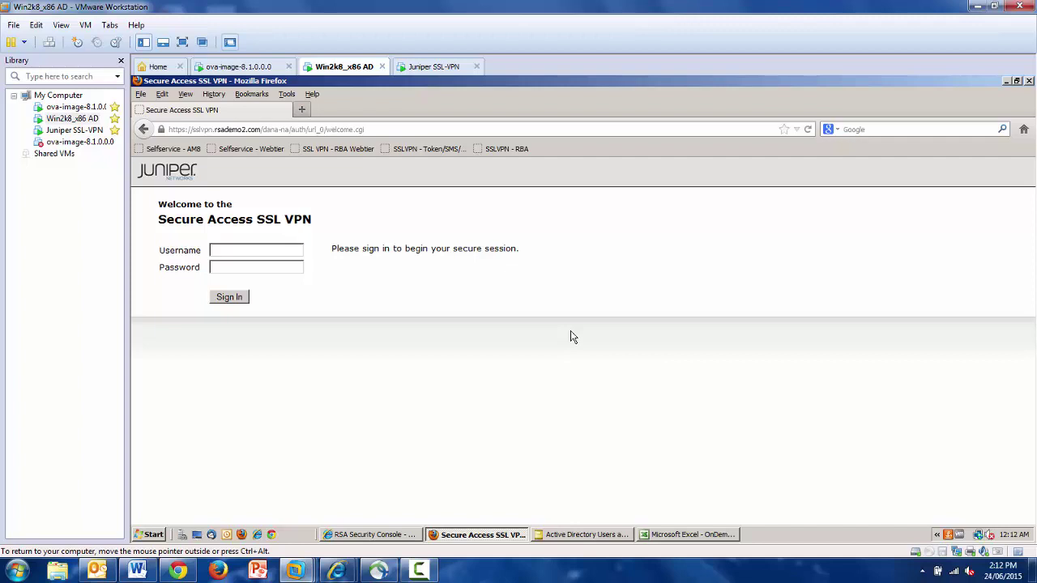
text(barry)
key(Tab)
text(****)
click(234, 299)
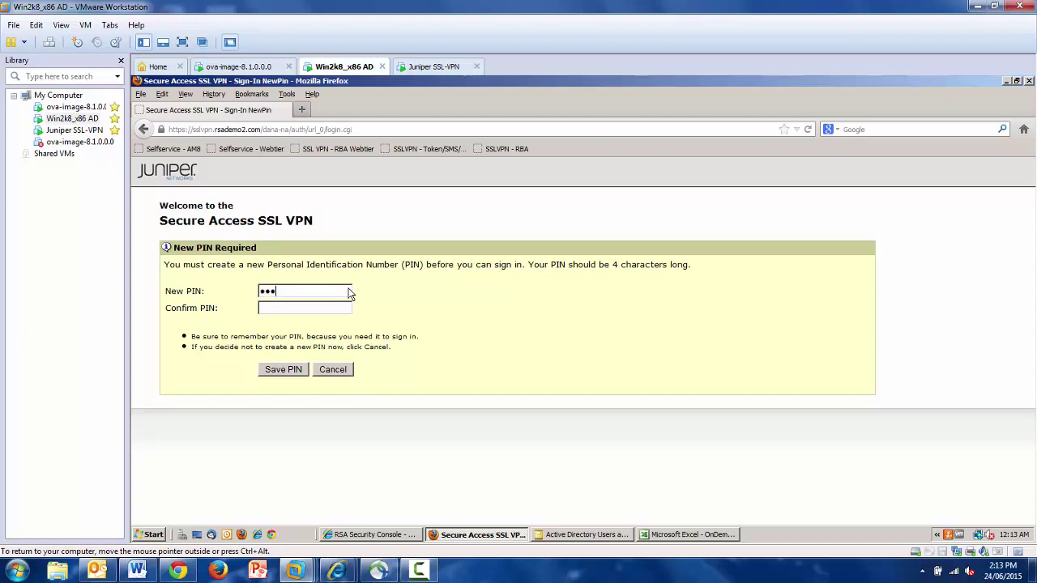
Enter and confirm a new four-character PIN and save it
text(4)
key(Tab)
text(1234)
click(302, 370)
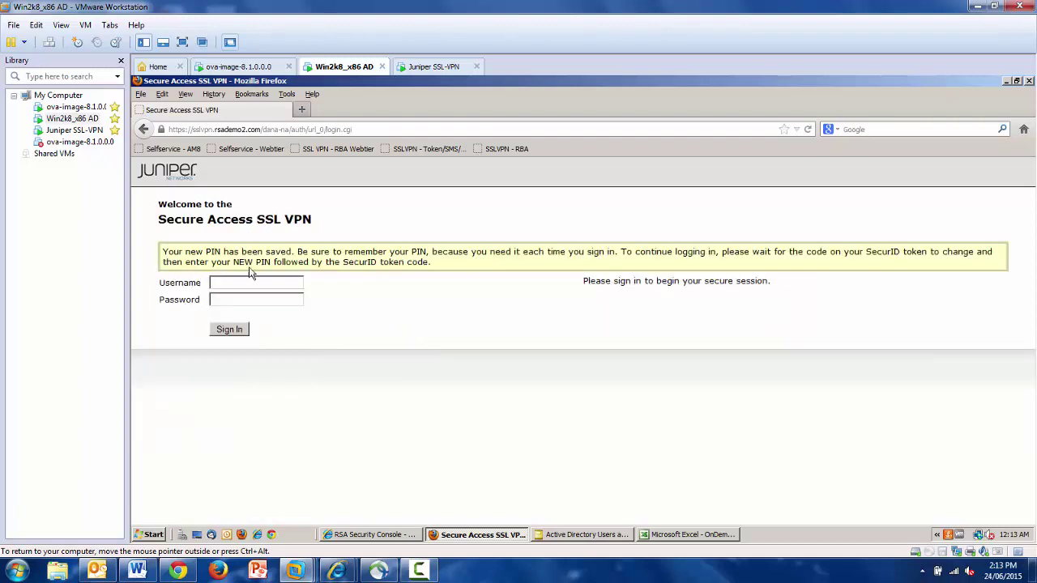
Sign in with the username and PIN plus tokencode, then submit the next SecurID tokencode
click(240, 282)
text(barry)
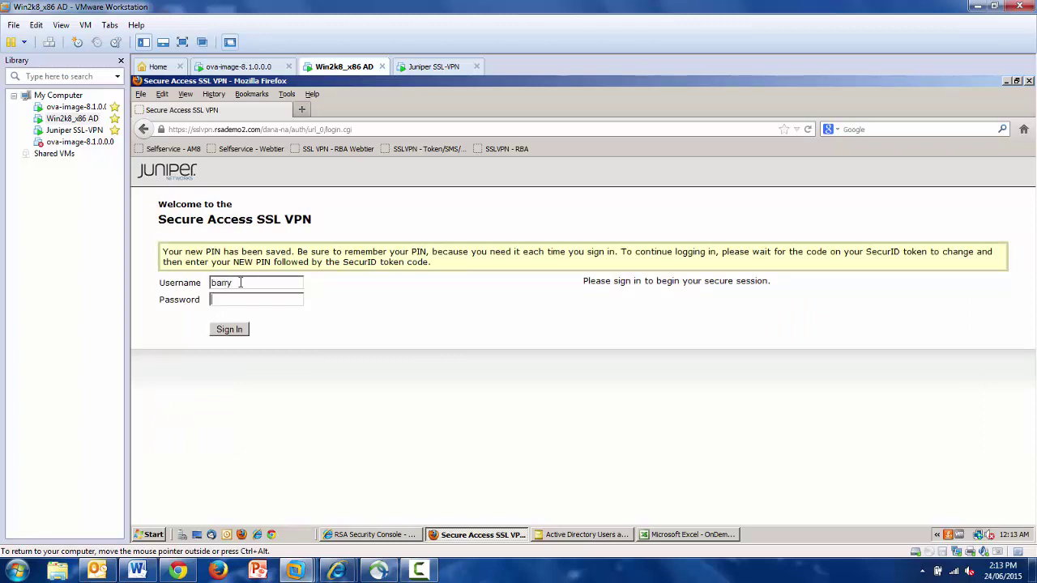
key(Tab)
text(****)
click(229, 330)
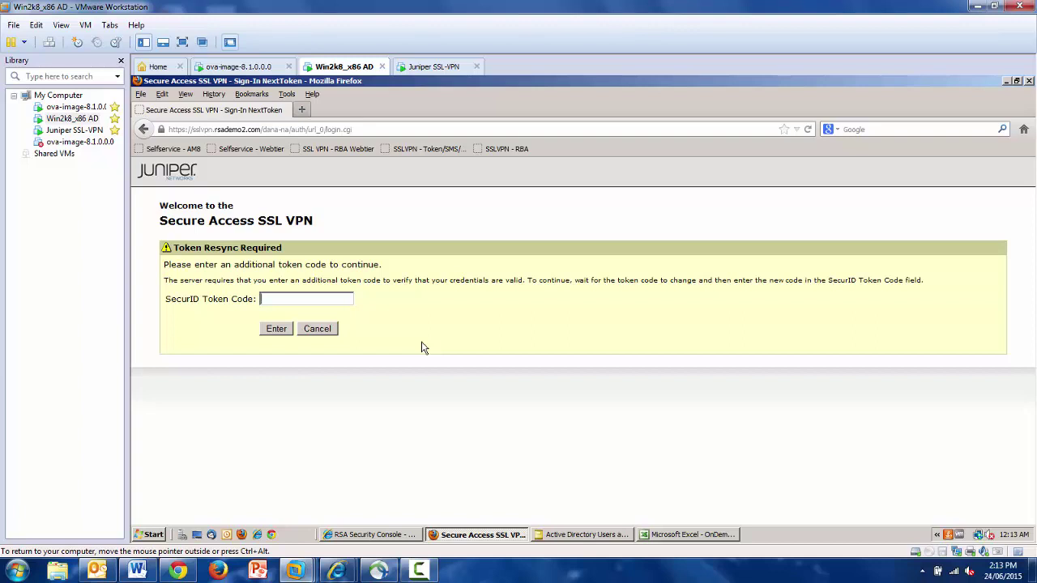
text(12345678)
click(277, 329)
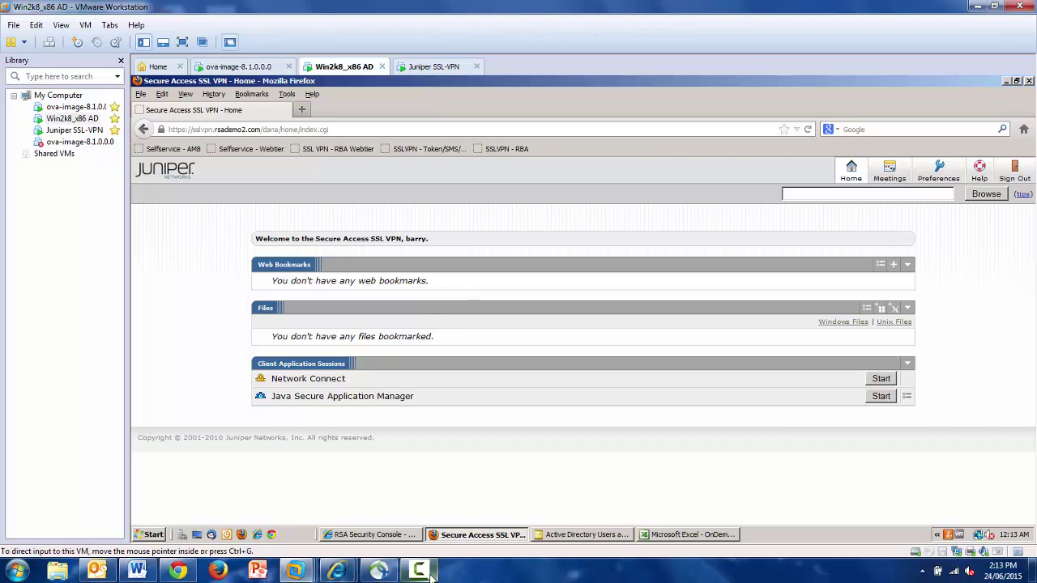
mouse_move(430, 572)
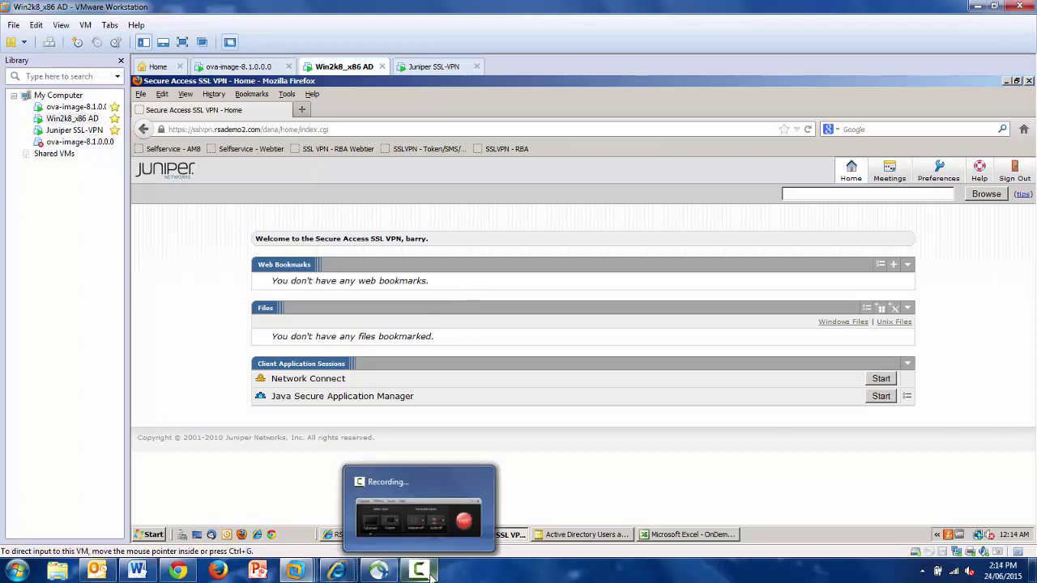